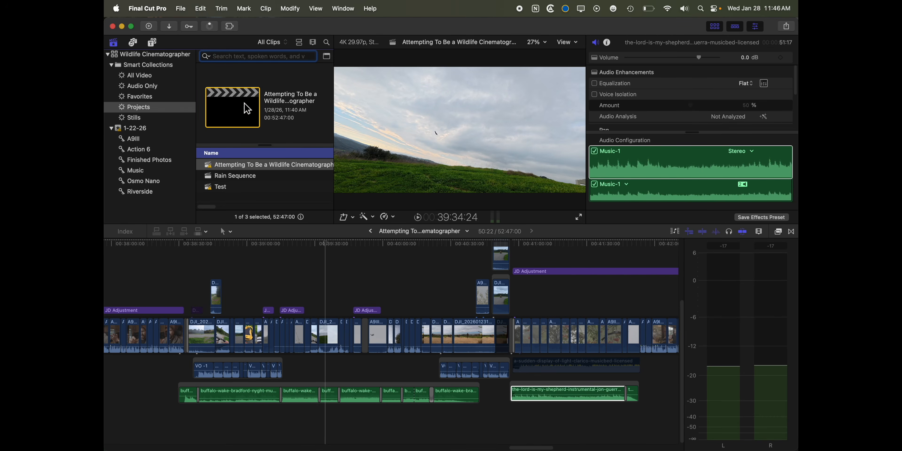
click(206, 57)
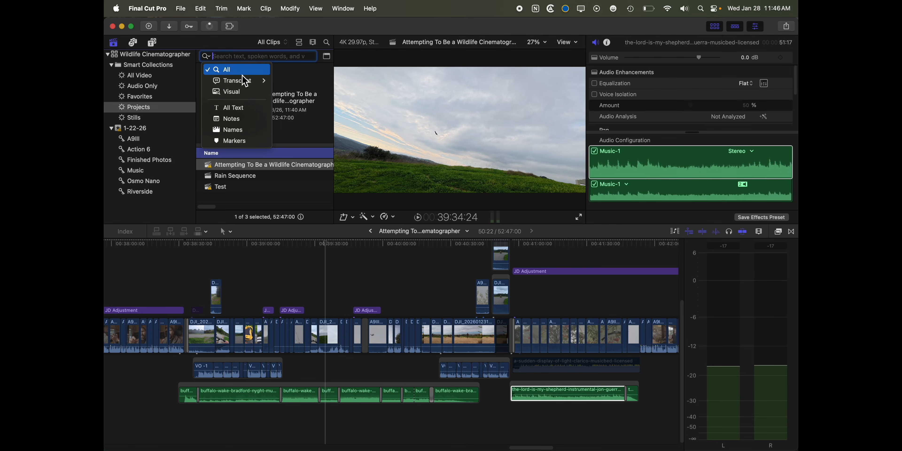
mouse_move(245, 81)
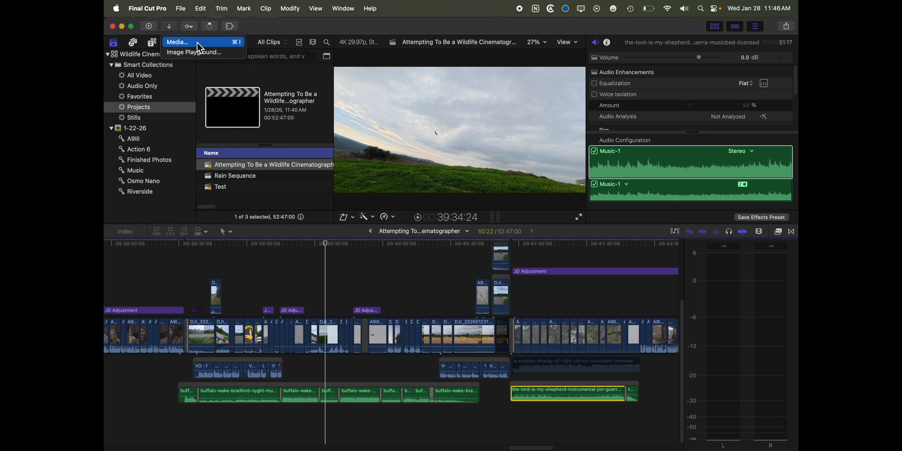
click(201, 43)
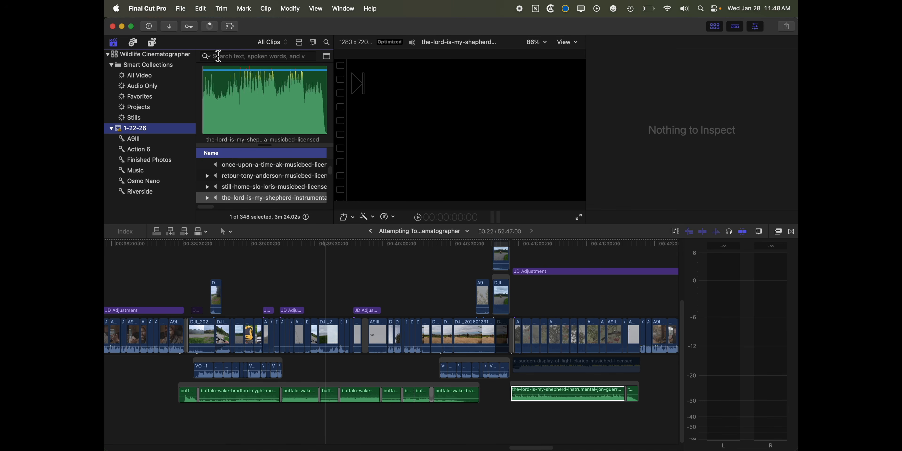
Search the 1-22-26 event for clips whose transcript is related to "tripod" and show the results in filmstrip view.
click(207, 56)
mouse_move(237, 81)
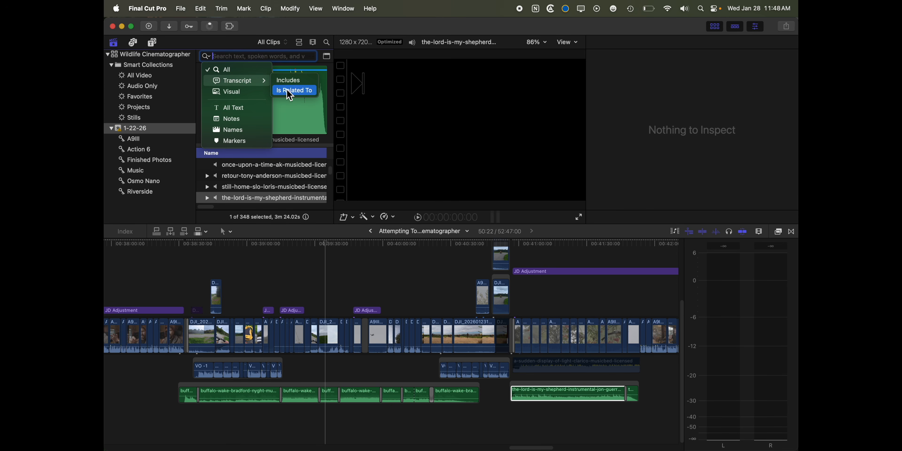
click(290, 95)
text(tri)
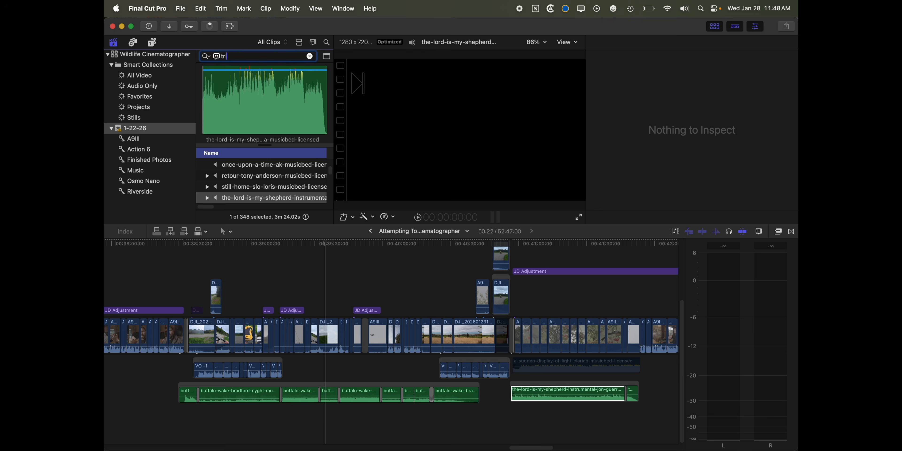
text(pod)
click(299, 44)
Preview several of the "tripod" transcript matches among the DJI and Riverside clips to hear where tripods are mentioned.
scroll(284, 125, up, 6)
scroll(278, 109, up, 5)
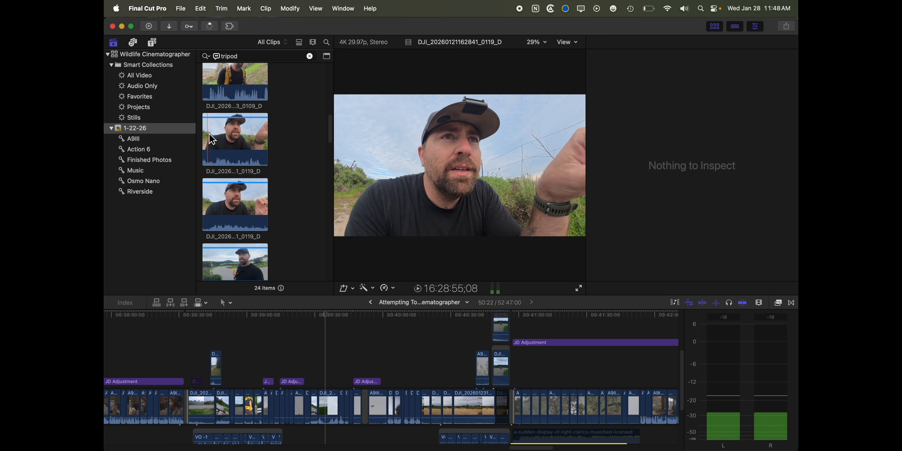
click(221, 147)
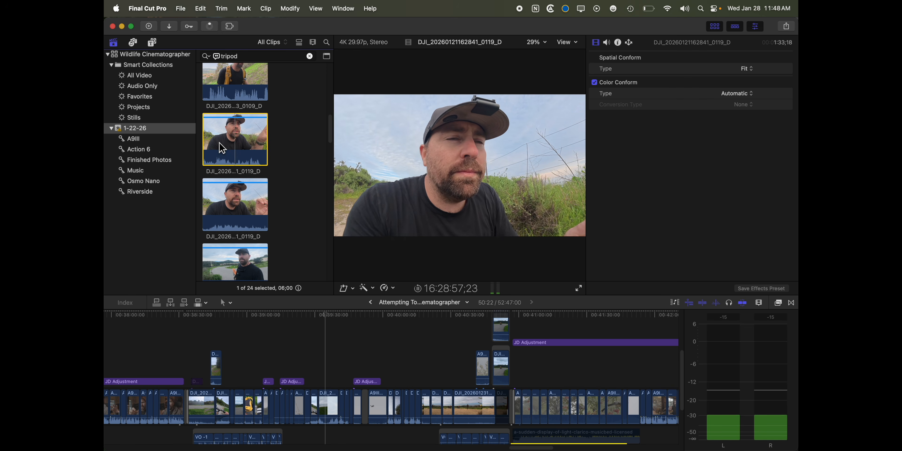
click(215, 207)
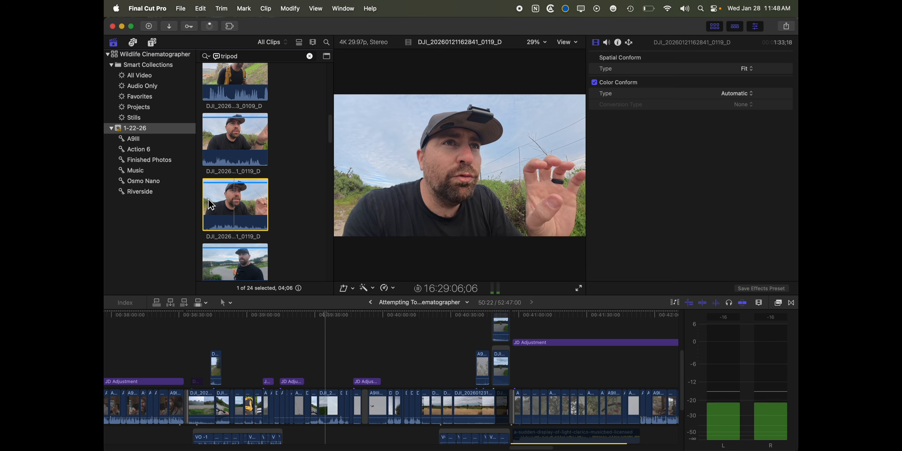
scroll(212, 205, down, 2)
click(209, 232)
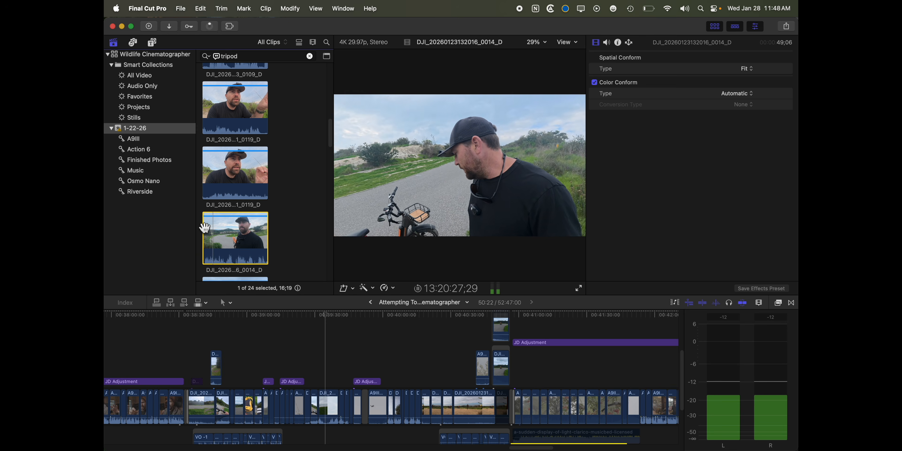
scroll(207, 227, down, 4)
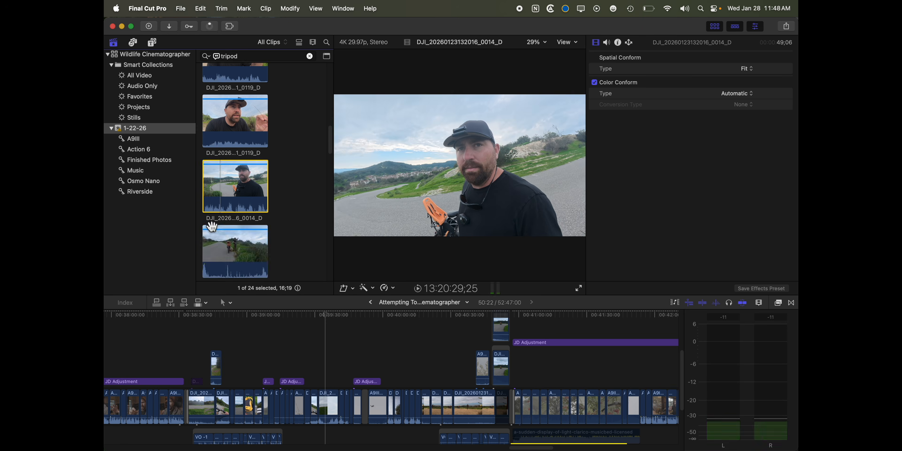
click(214, 224)
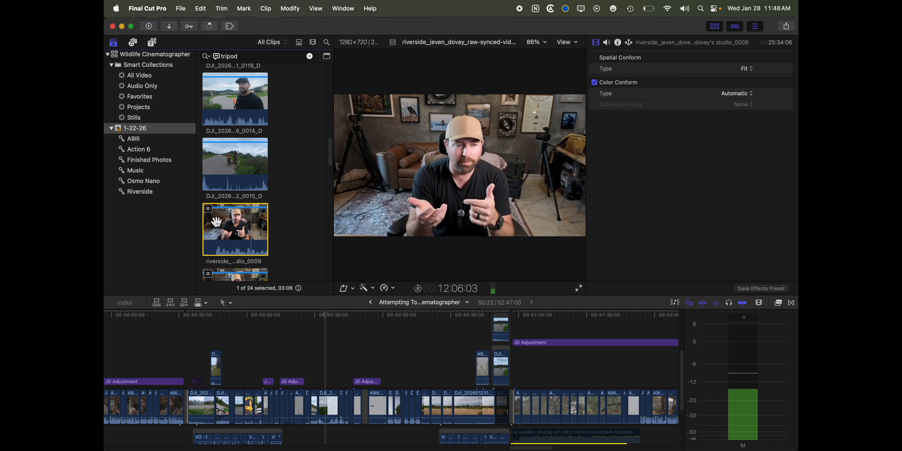
scroll(217, 221, down, 2)
click(214, 212)
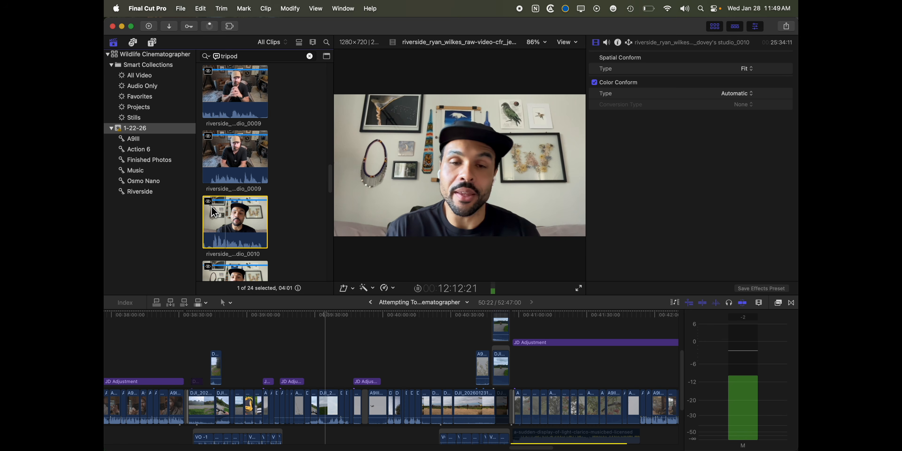
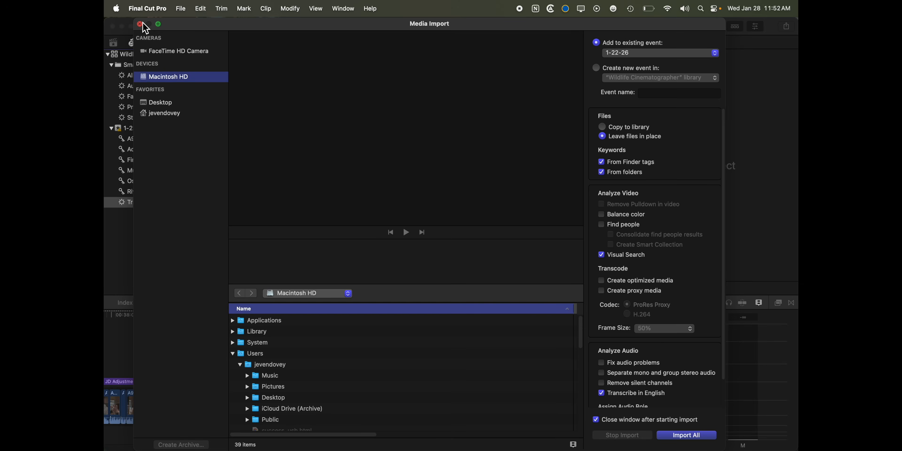
Close the media import window and check the Analyze and Fix options for clip A9III_B_20250123_9666 in the A9III collection.
click(140, 24)
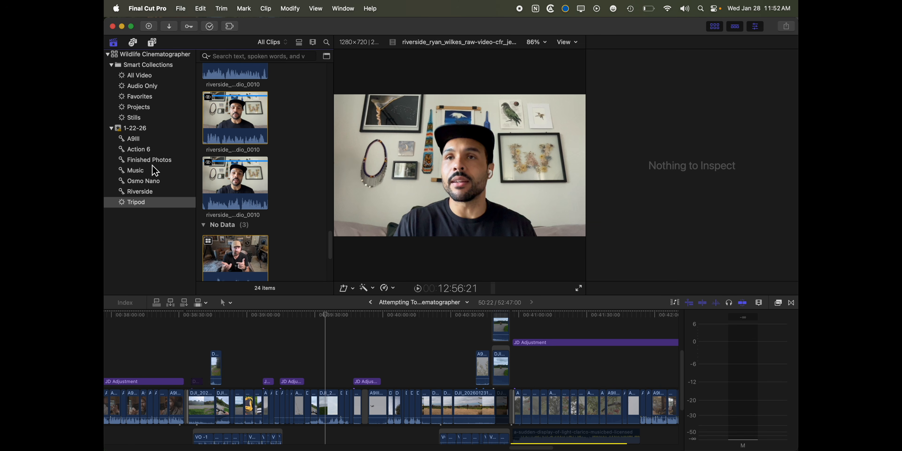
click(148, 141)
click(254, 142)
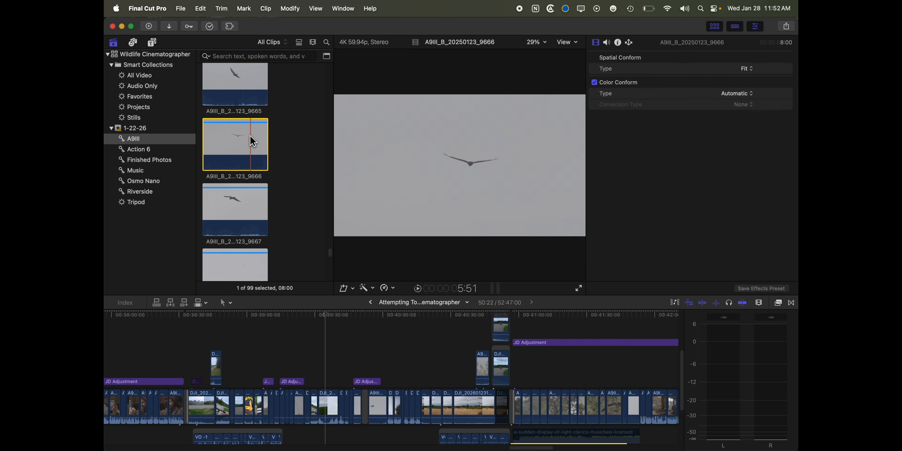
right_click(253, 142)
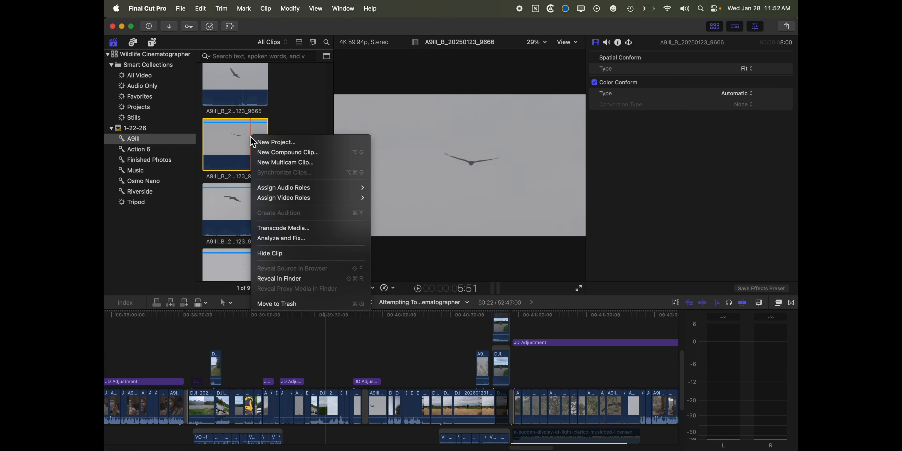
click(310, 239)
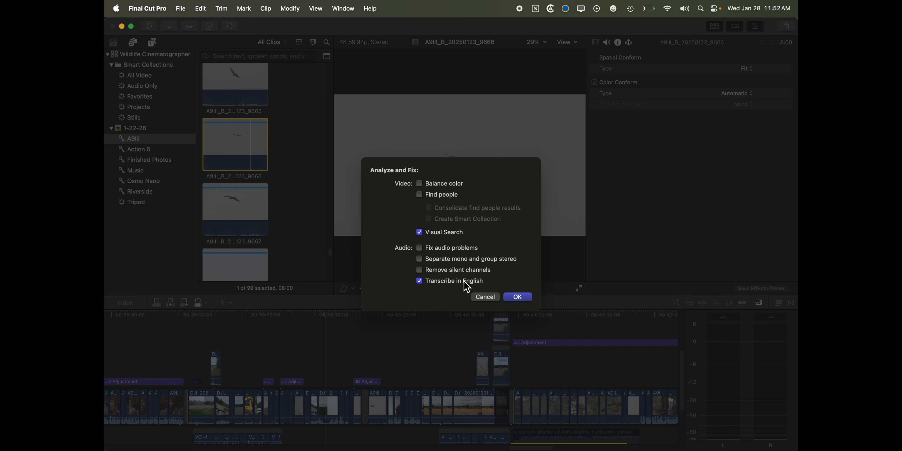
click(518, 298)
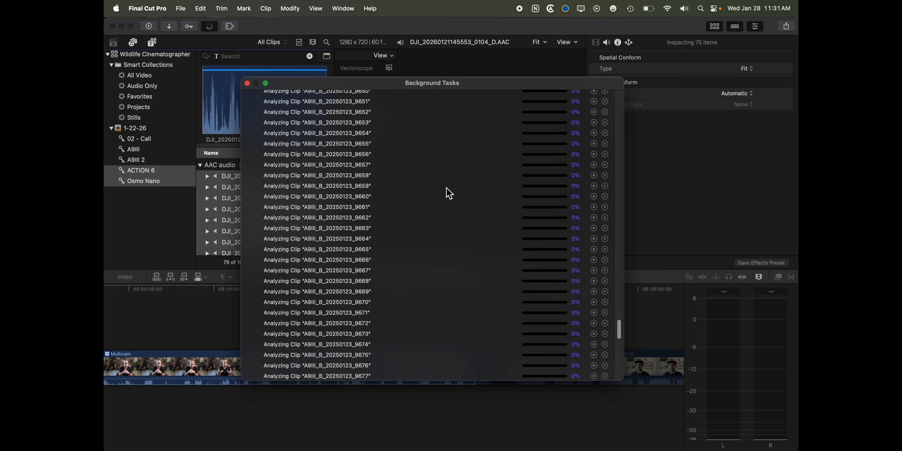
scroll(454, 179, up, 15)
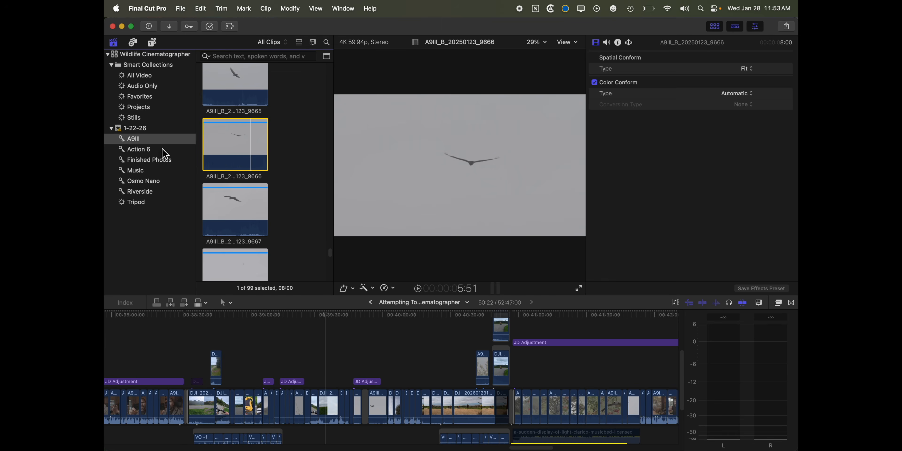
Search the 1-22-26 event with a visual-only search for "bird".
click(152, 132)
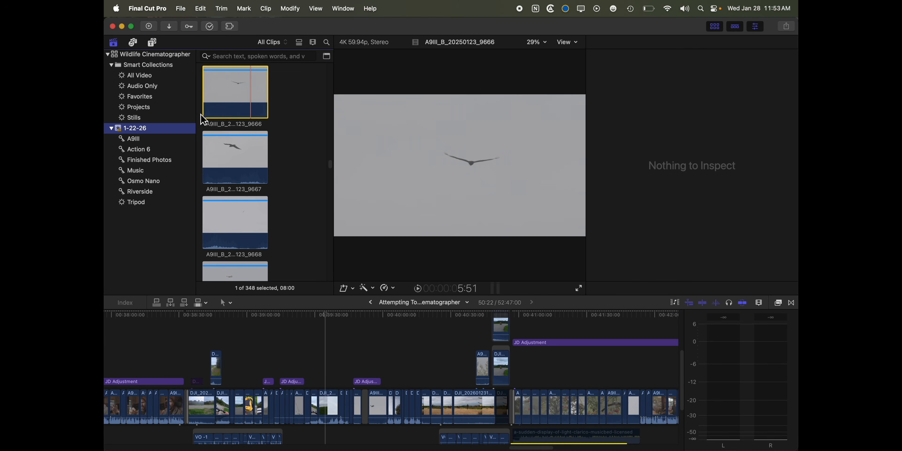
click(208, 56)
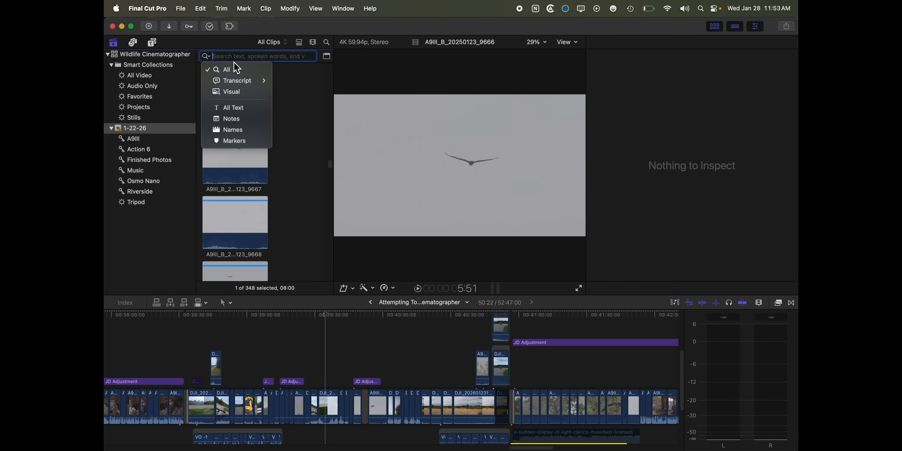
click(235, 95)
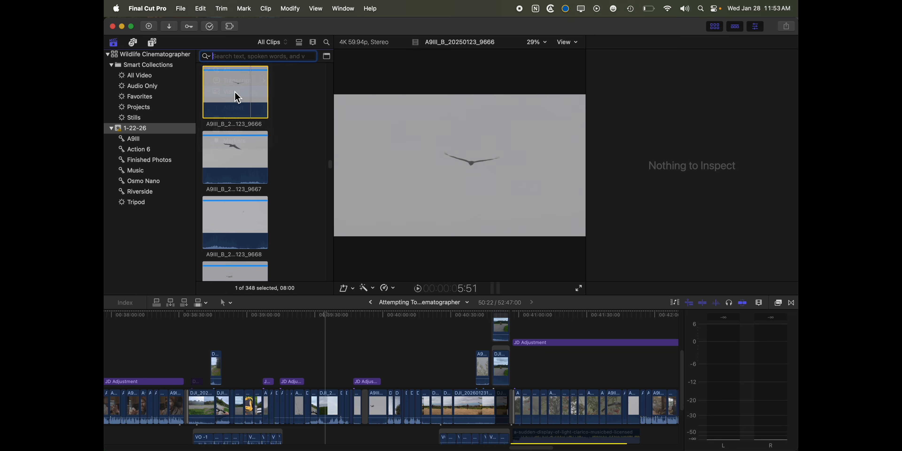
text(bir)
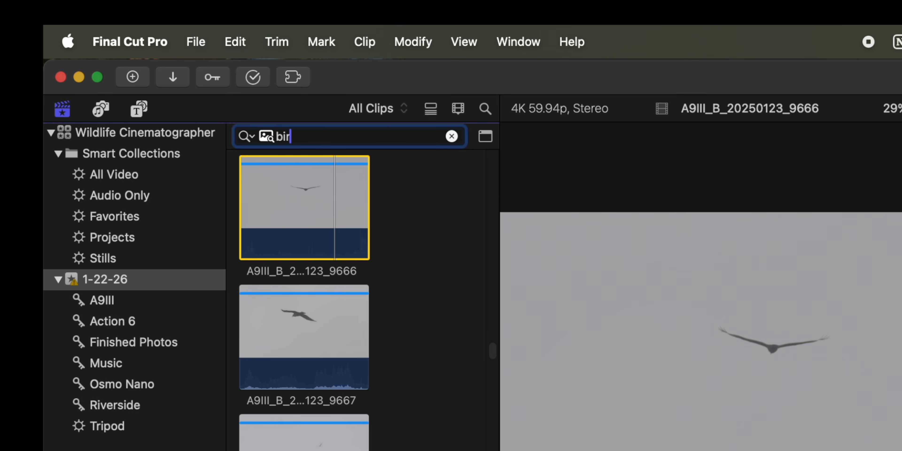
text(d)
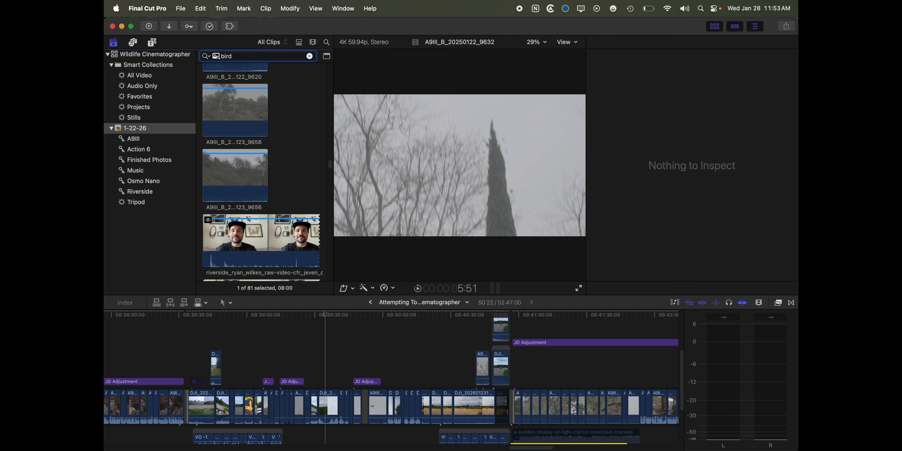
Preview a range of the A9III clips among the "bird" visual search results to judge how well they match.
scroll(261, 111, up, 10)
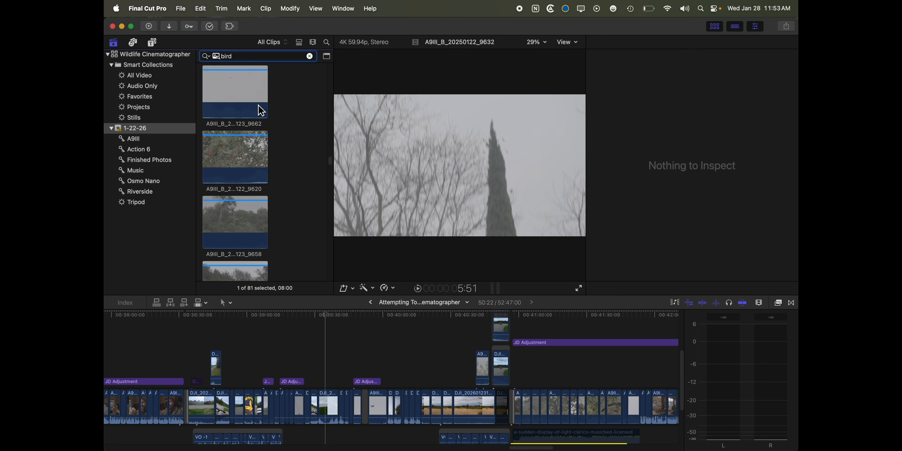
scroll(259, 107, up, 5)
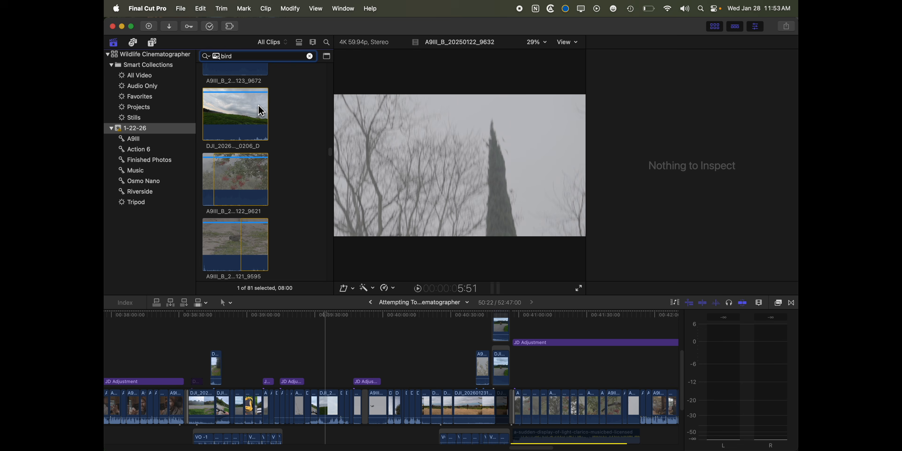
click(241, 189)
scroll(235, 186, up, 5)
click(229, 201)
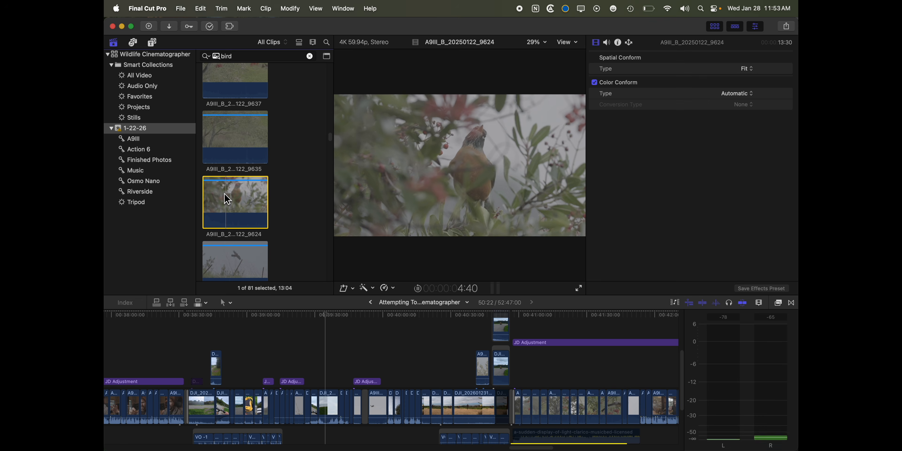
scroll(224, 191, up, 6)
click(225, 176)
scroll(223, 174, up, 3)
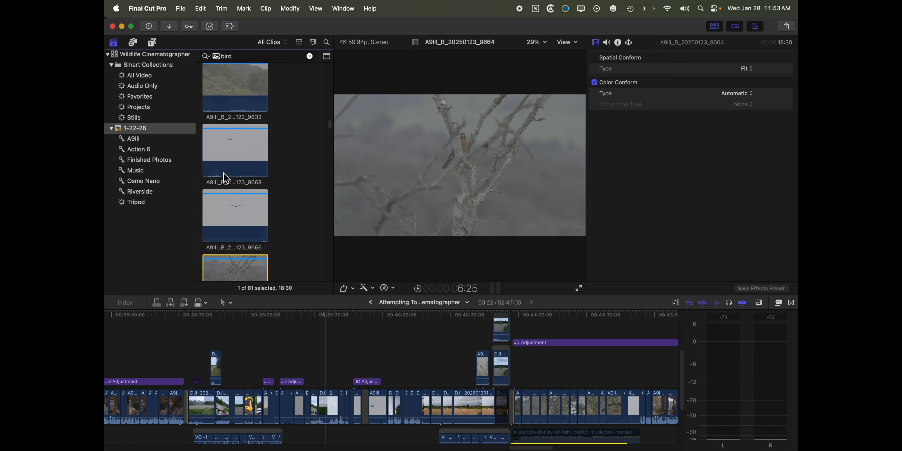
click(225, 224)
scroll(223, 220, up, 3)
click(218, 115)
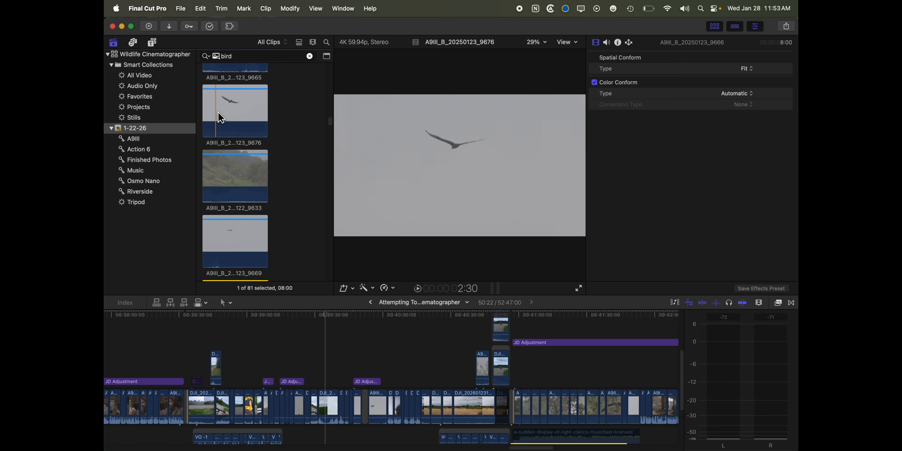
scroll(216, 112, up, 3)
click(225, 105)
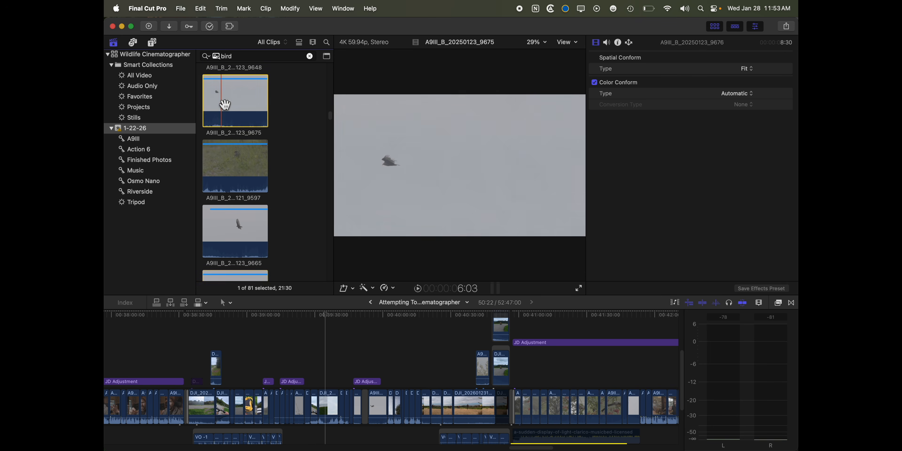
click(229, 154)
scroll(230, 158, up, 5)
click(229, 155)
click(227, 173)
scroll(230, 178, up, 3)
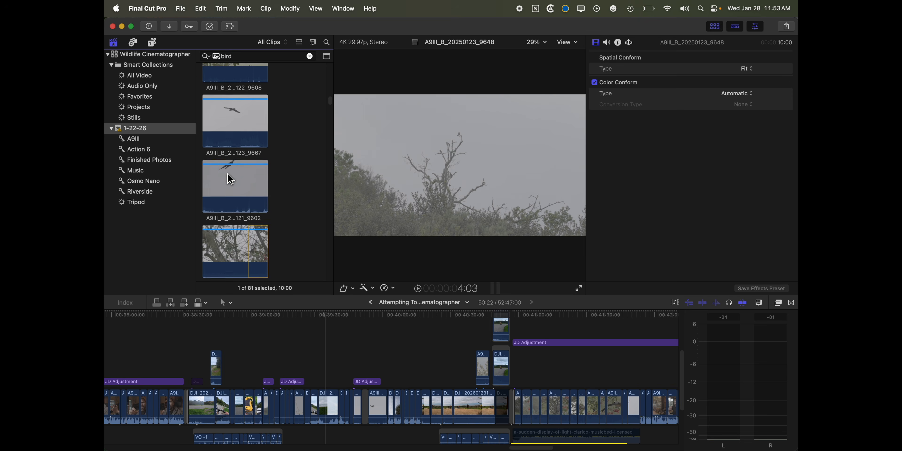
click(225, 140)
scroll(225, 127, up, 4)
click(225, 112)
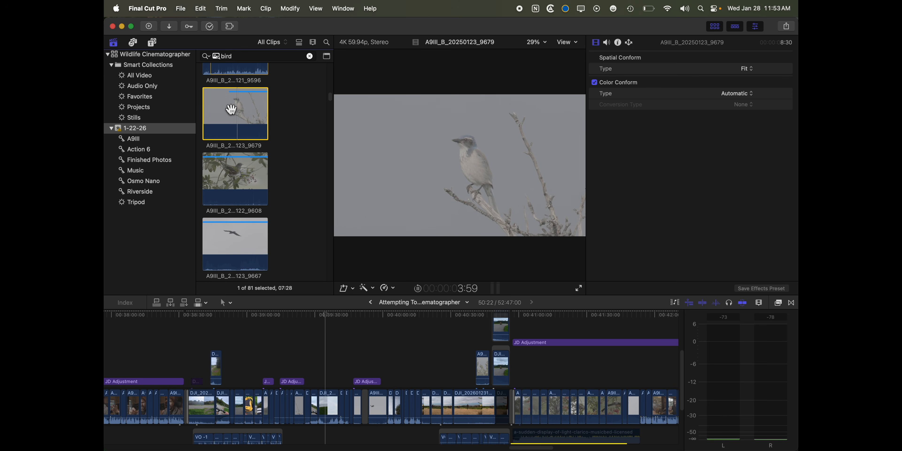
Create a smart collection named Bird in the 1-22-26 event that matches the visual term "bird", and browse its clips.
right_click(174, 133)
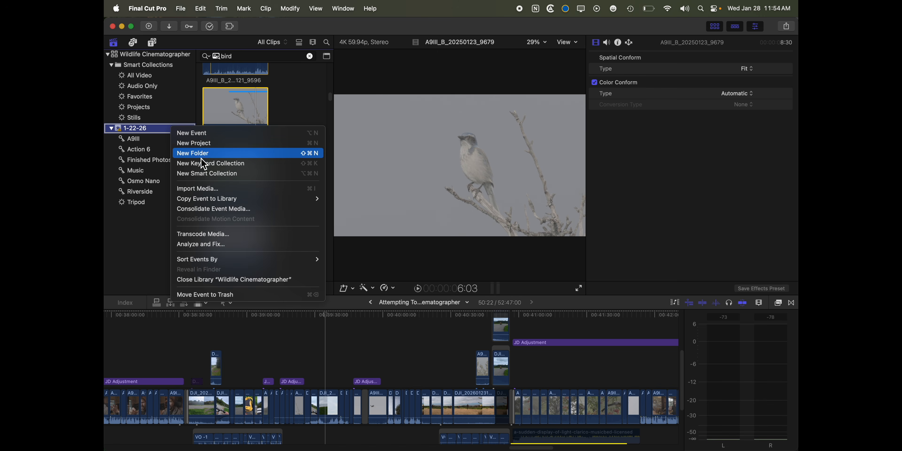
click(202, 174)
text(Bird)
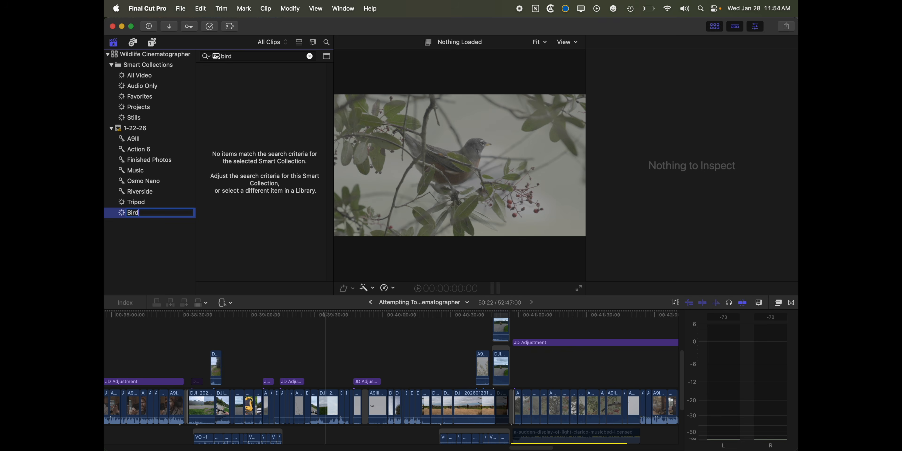
key(Return)
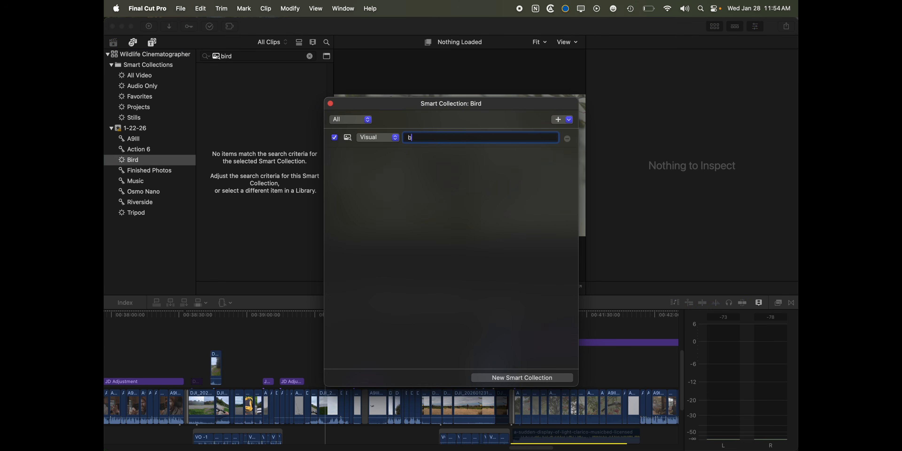
click(320, 121)
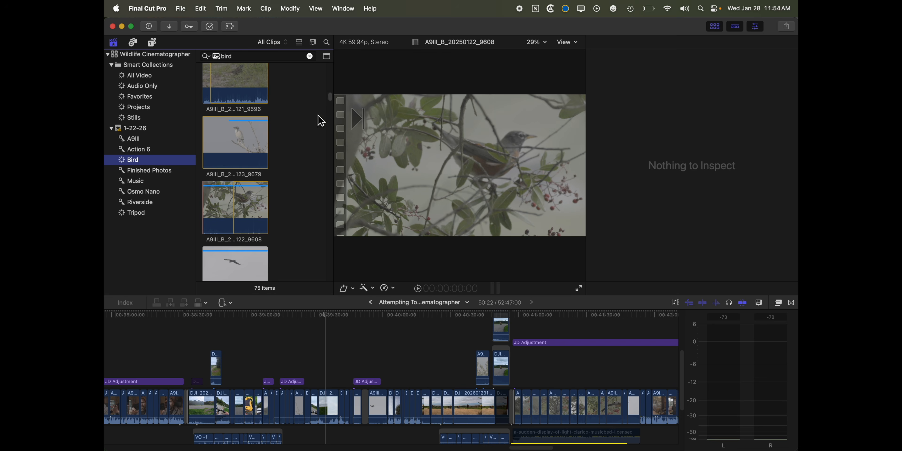
scroll(270, 164, down, 10)
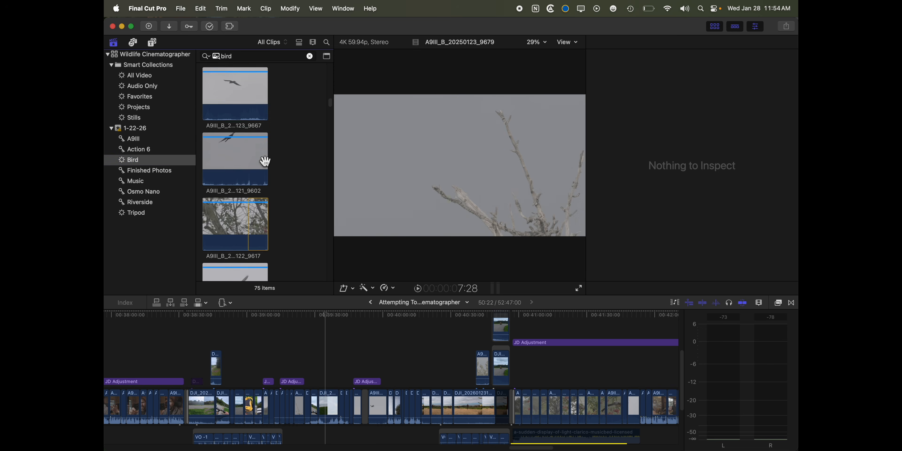
scroll(266, 162, down, 3)
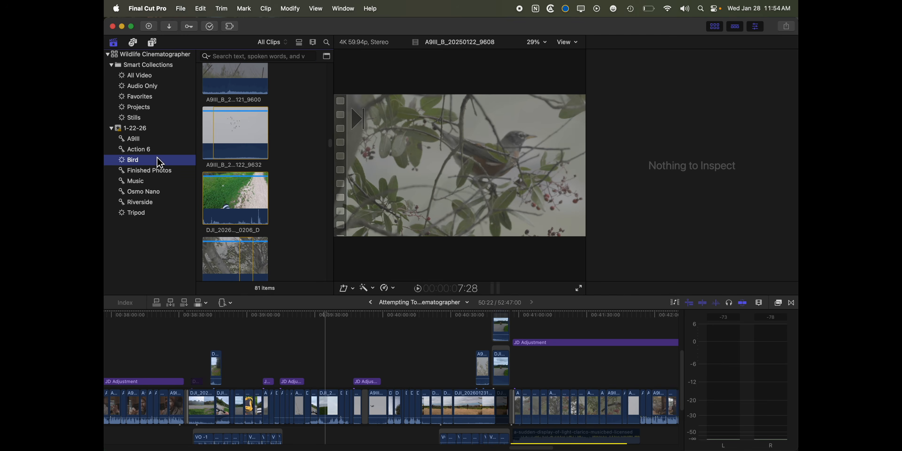
scroll(207, 148, up, 3)
scroll(206, 148, down, 5)
scroll(207, 148, down, 3)
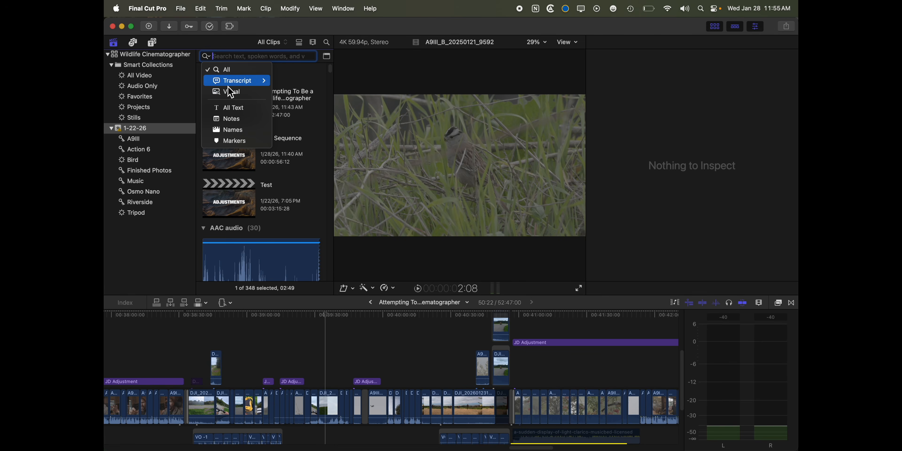
Run a visual search for "trees" in the 1-22-26 event and skim through the matching clips.
click(230, 91)
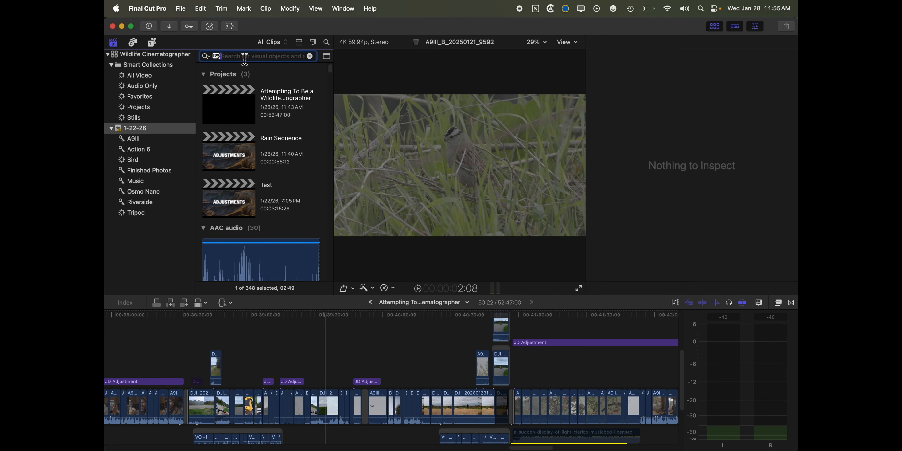
scroll(248, 149, down, 8)
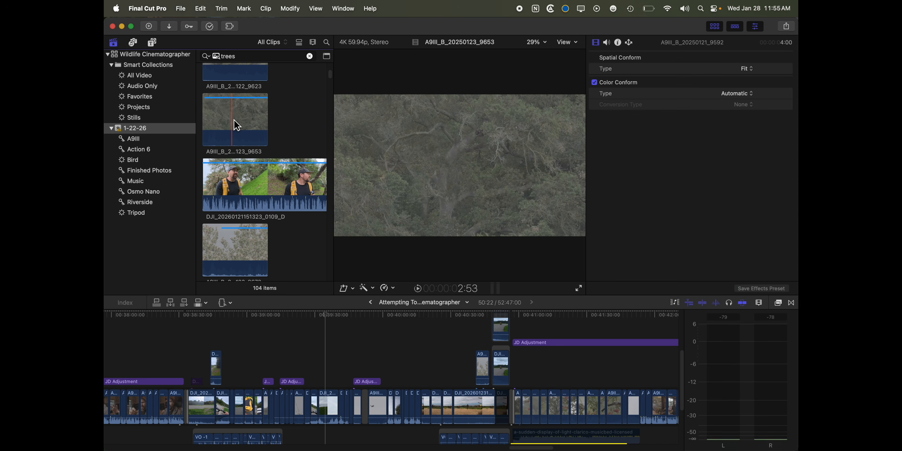
scroll(245, 238, down, 5)
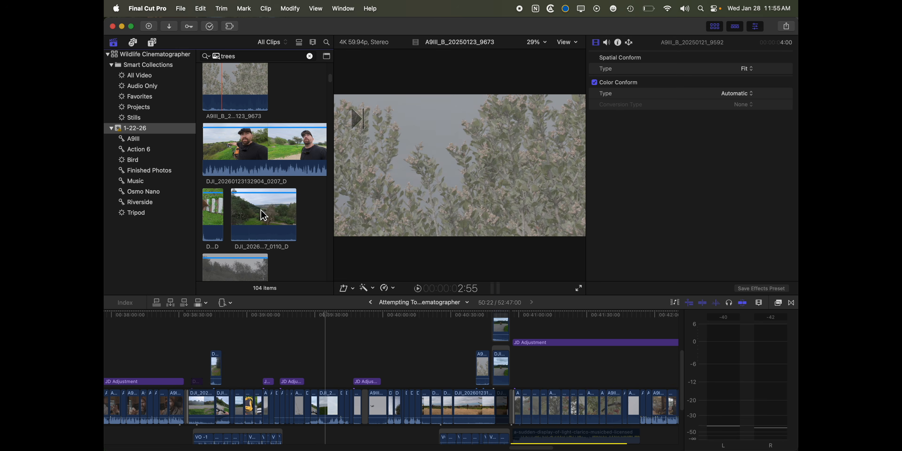
scroll(251, 208, down, 3)
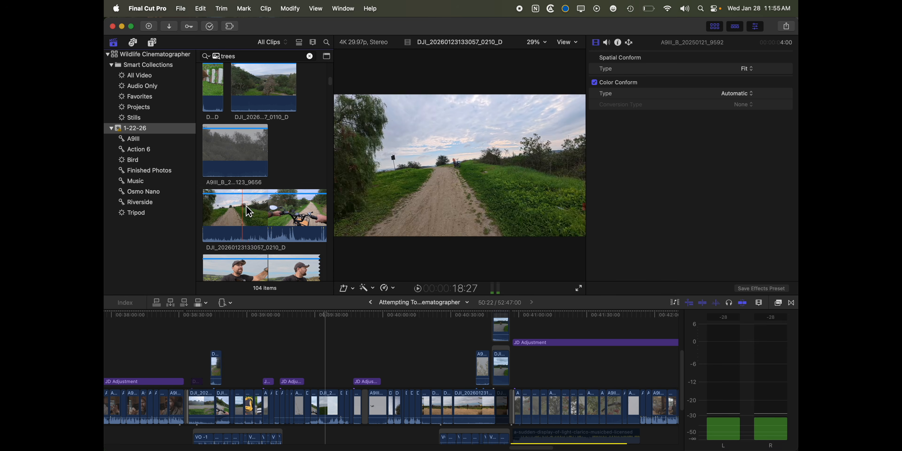
scroll(239, 210, down, 4)
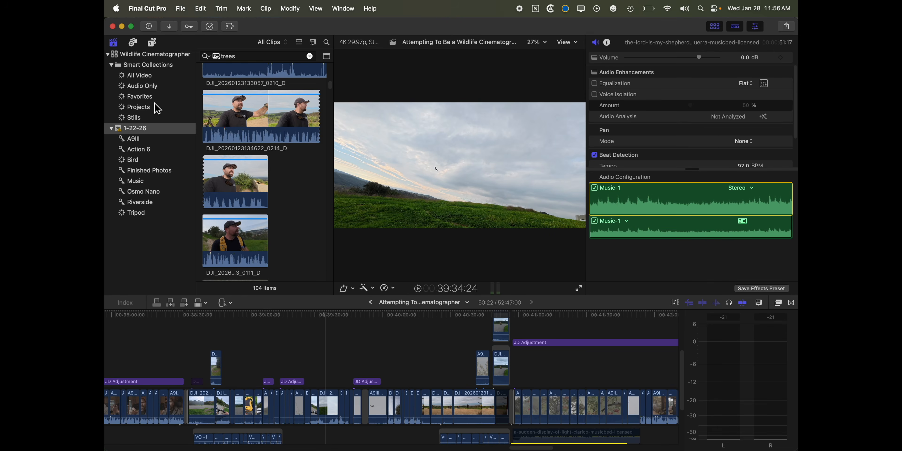
Open the Rain Sequence project and enlarge the timeline area.
click(190, 107)
double_click(244, 150)
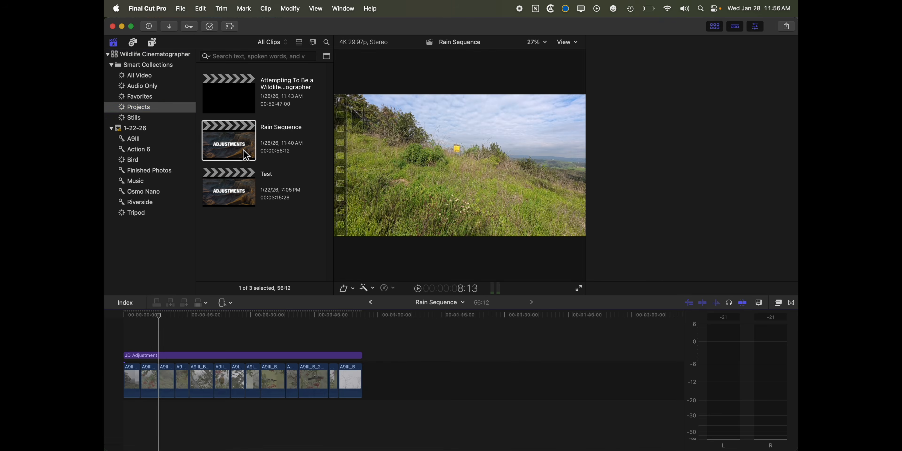
drag(329, 303, 315, 230)
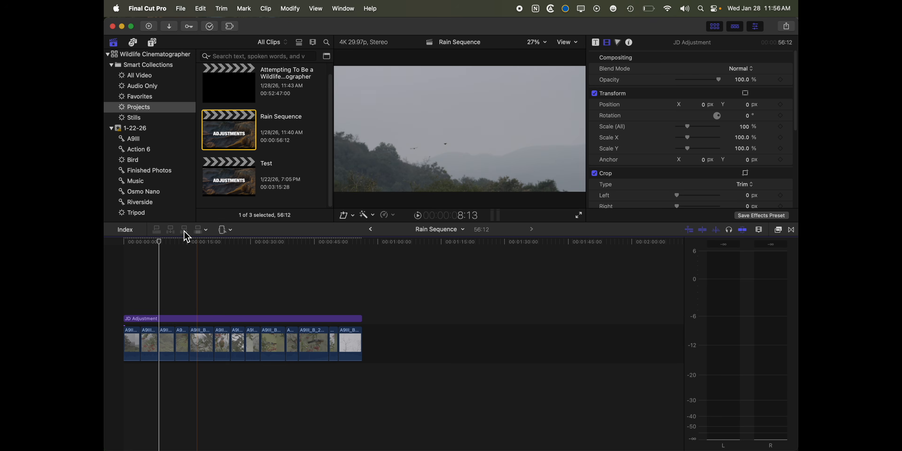
Show the Music collection as a list and add its the-lord-is-my-shepherd instrumental track beneath the opening clips of Rain Sequence.
click(132, 182)
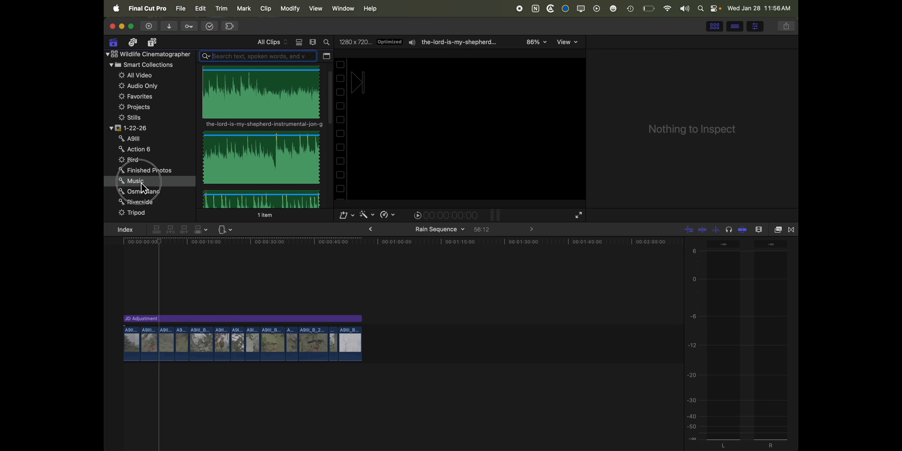
click(299, 43)
click(239, 135)
drag(259, 184, 141, 411)
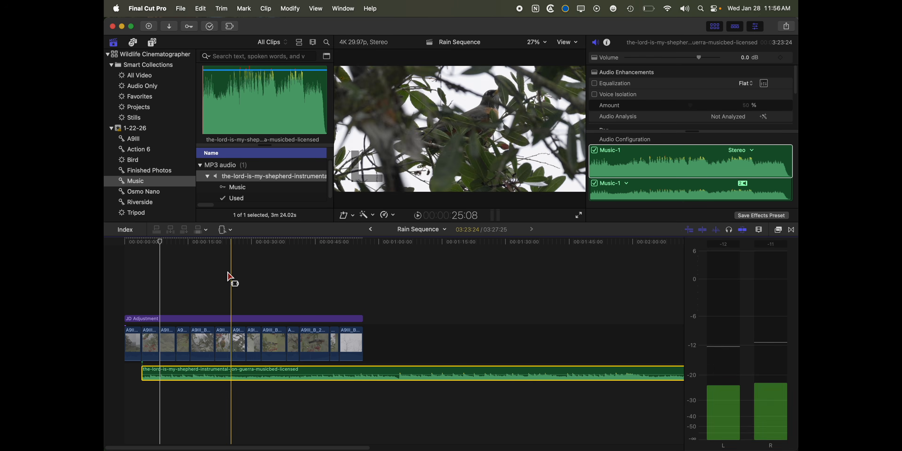
Enable beat detection on the the-lord-is-my-shepherd instrumental clip beneath the Rain Sequence clips and lower the system volume.
right_click(263, 375)
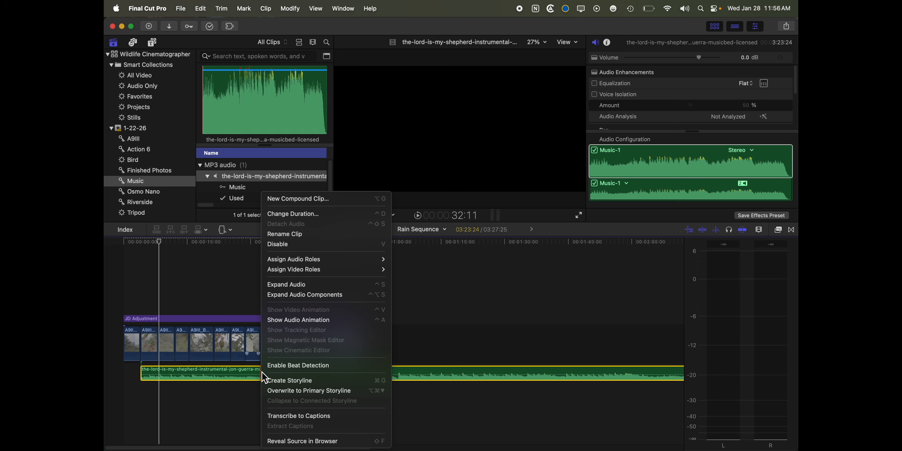
click(320, 366)
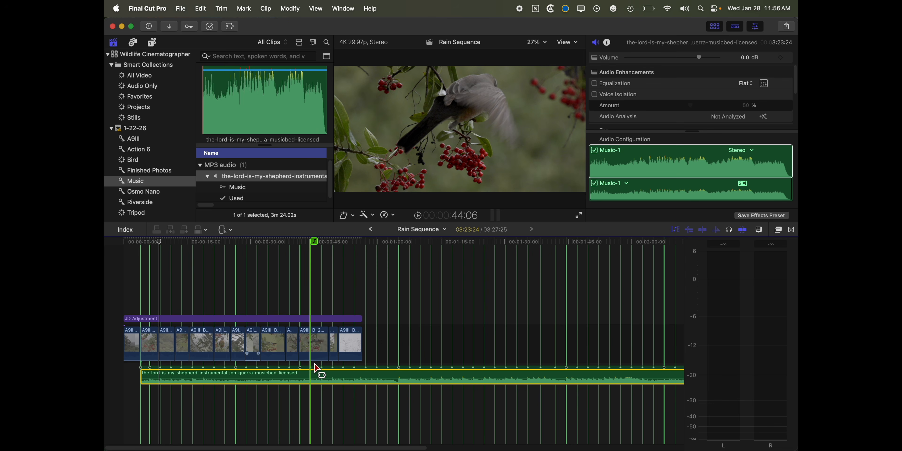
key(XF86AudioLowerVolume)
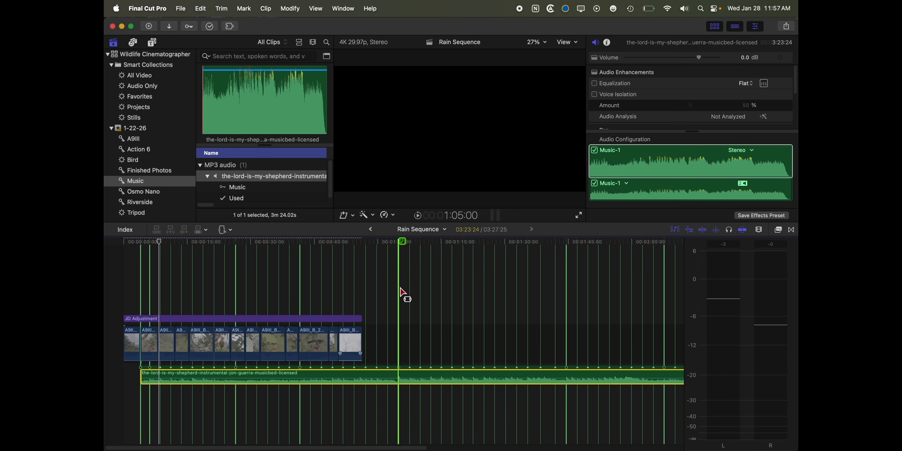
Cut the music track at two strong beat lines, one above the late bird clips and one at about 1:05:00.
key(b)
click(300, 377)
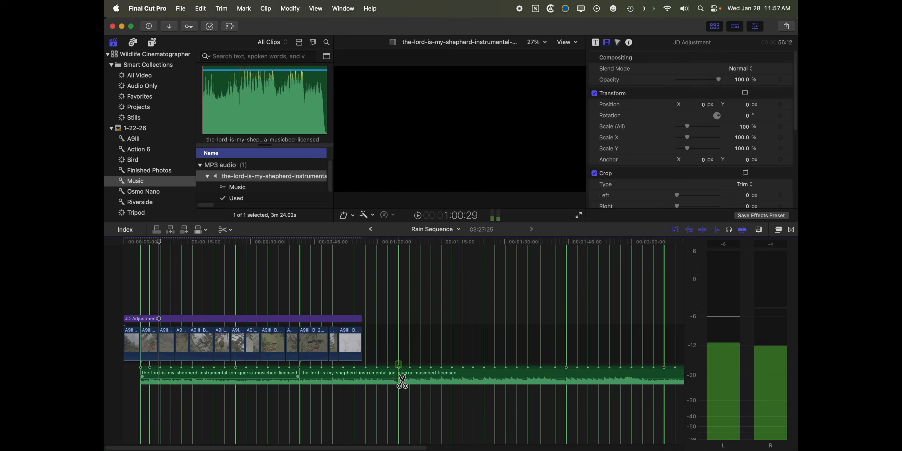
click(400, 380)
Duplicate the music section between the two cuts and play across the joins between the repeated sections.
key(a)
click(354, 377)
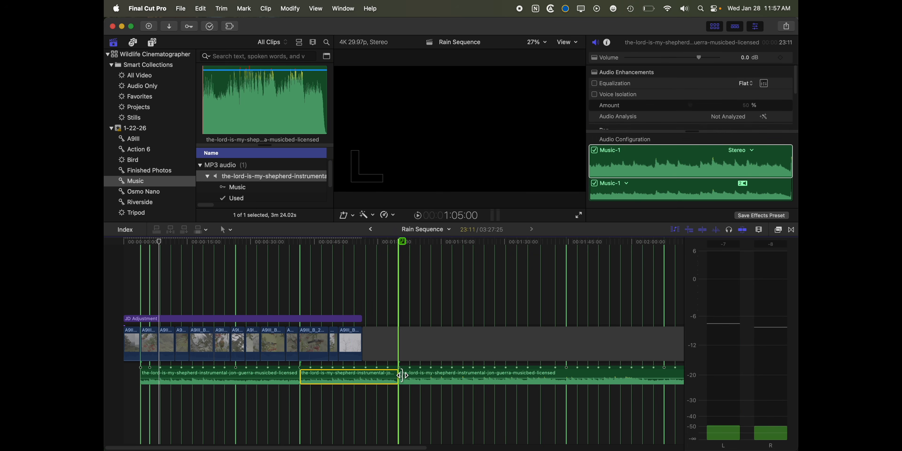
key(super+c)
key(super+v)
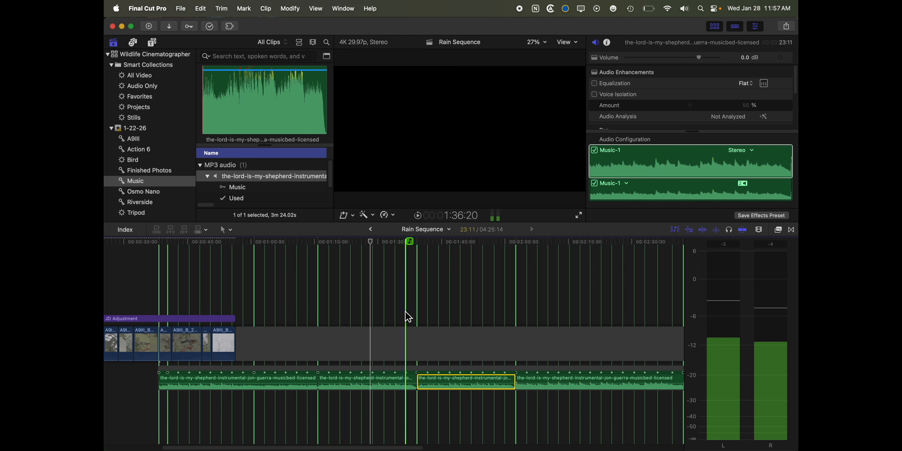
key(space)
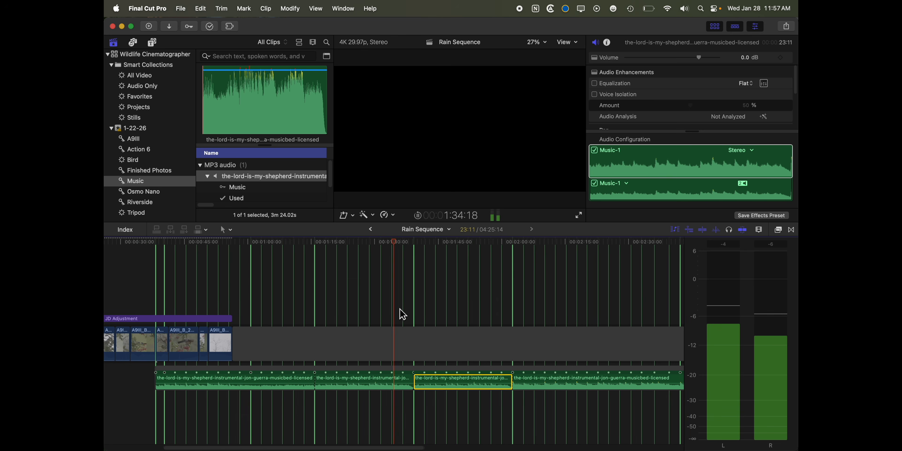
key(XF86AudioRaiseVolume)
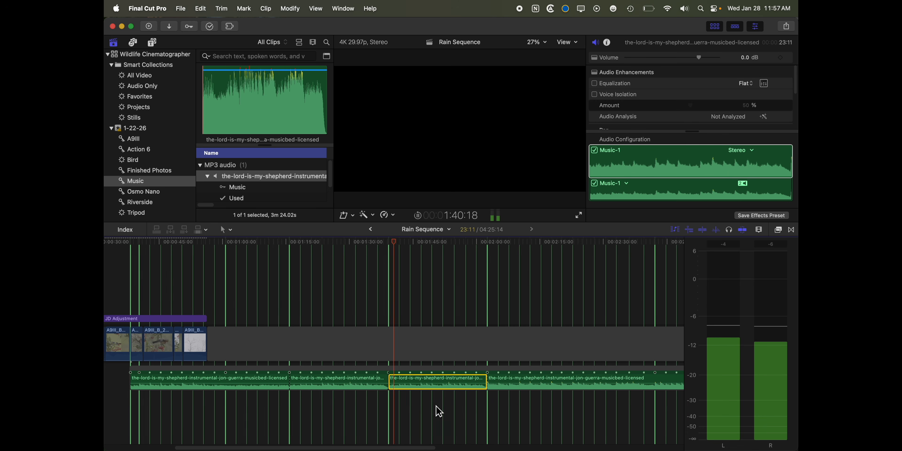
key(space)
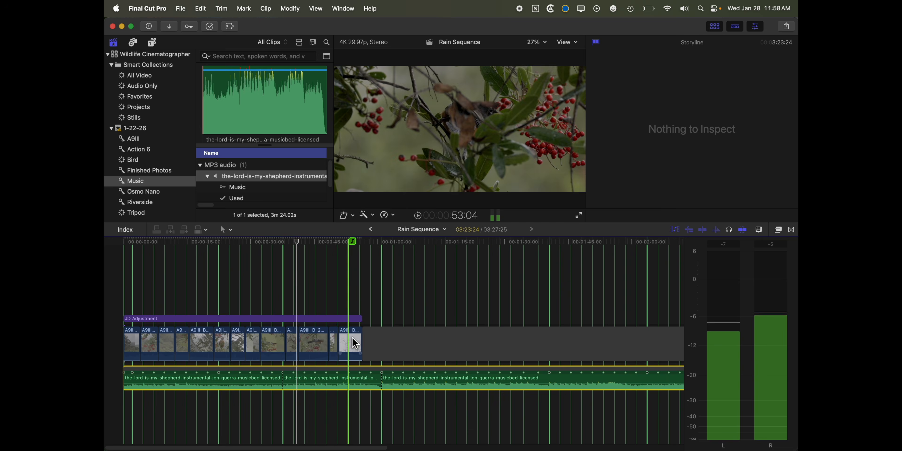
Stop and mute playback, then shorten the opening music section to about 12:26 so the following section starts near the fourth video clip.
key(XF86AudioMute)
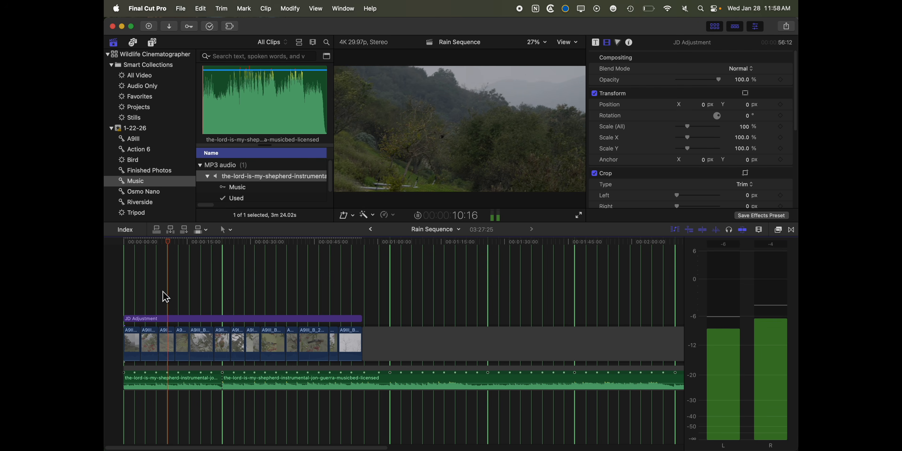
key(space)
click(177, 292)
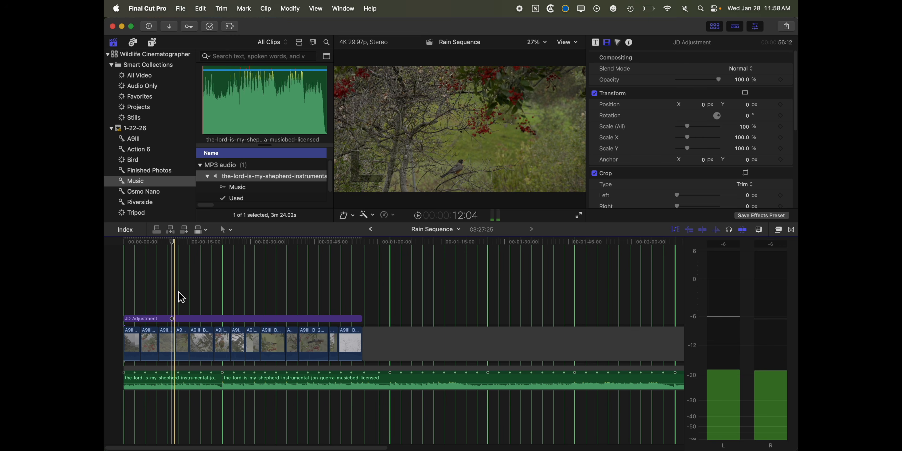
key(super+equal)
key(super+equal)
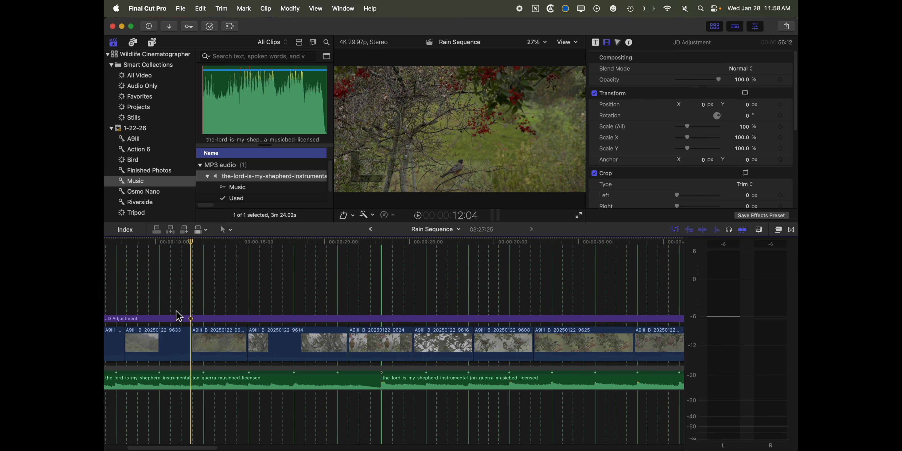
scroll(186, 322, left, 5)
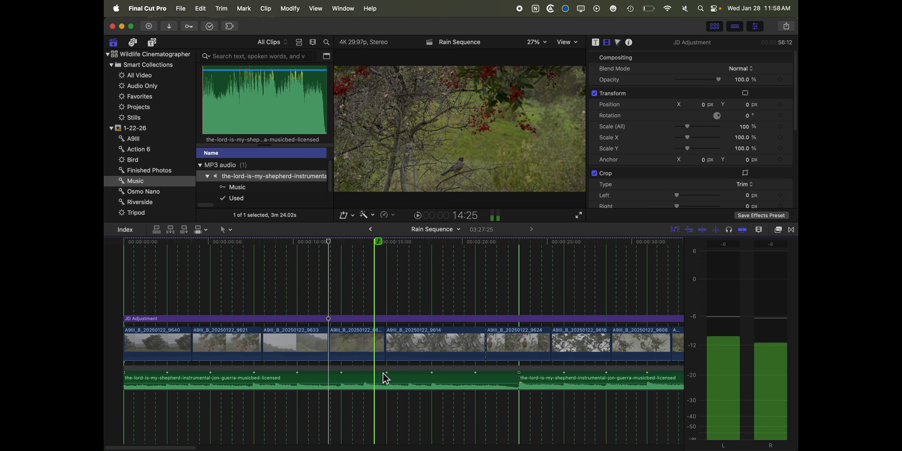
drag(524, 383, 341, 387)
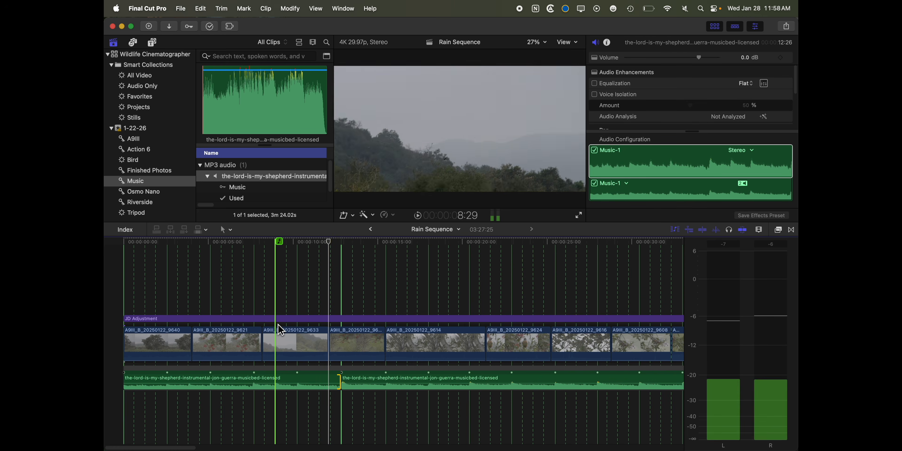
Turn the sound up, play the opening, and extend the end of clip A9III_B_20250122_9633 to the strong beat at the music cut.
key(XF86AudioRaiseVolume)
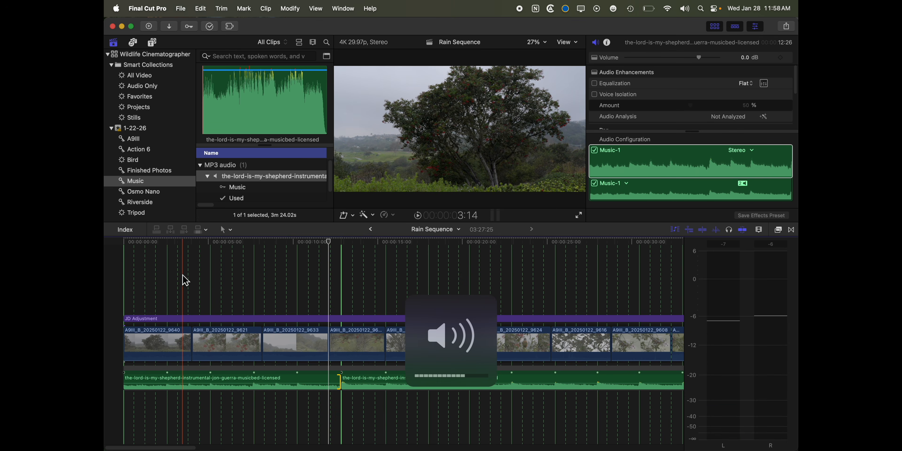
key(space)
mouse_move(329, 340)
mouse_down()
mouse_move(352, 342)
mouse_move(345, 342)
mouse_up()
click(352, 342)
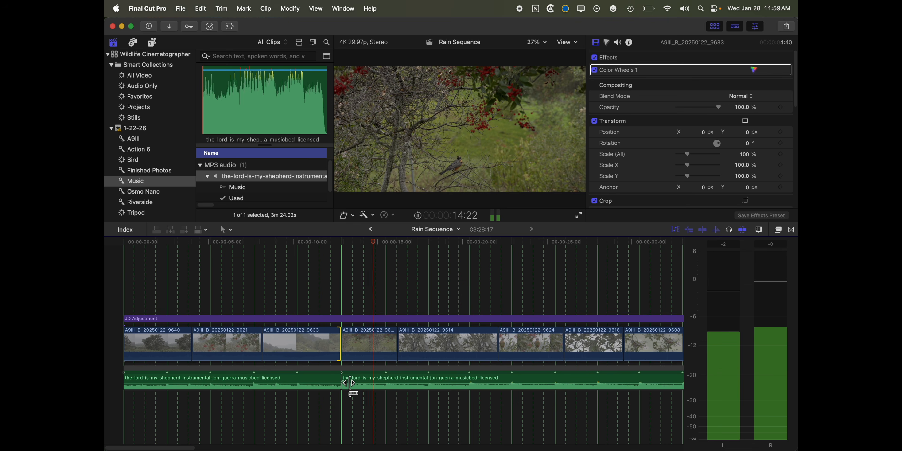
Cut the second music section at the strong beat line near the start of the last video clip.
key(super+minus)
key(super+minus)
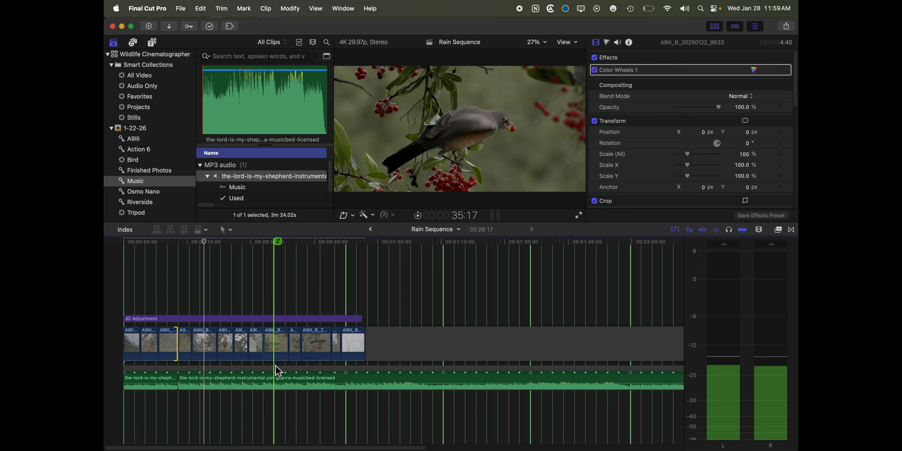
key(b)
click(347, 380)
scroll(347, 381, right, 5)
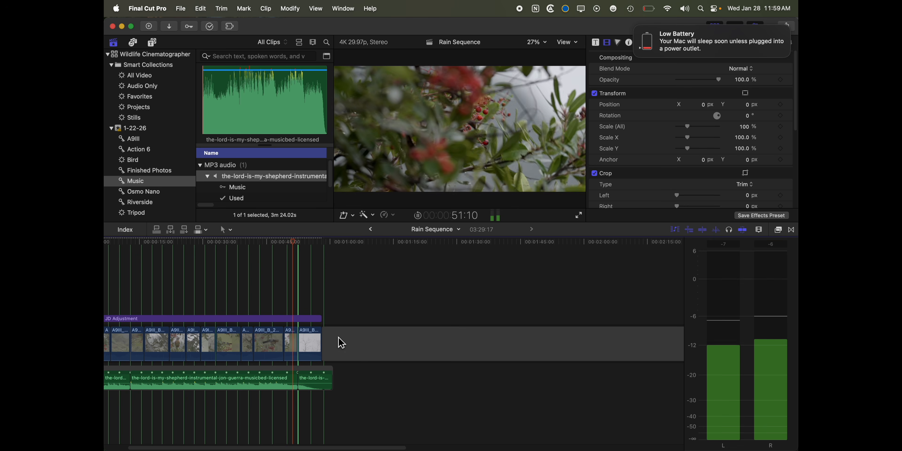
click(331, 336)
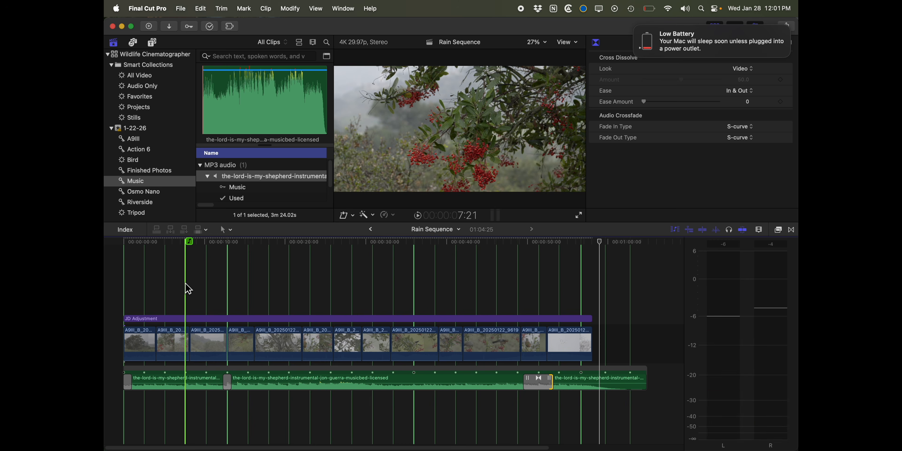
Play the edited Rain Sequence through to the end to review the picture against the re-cut music.
key(space)
click(648, 8)
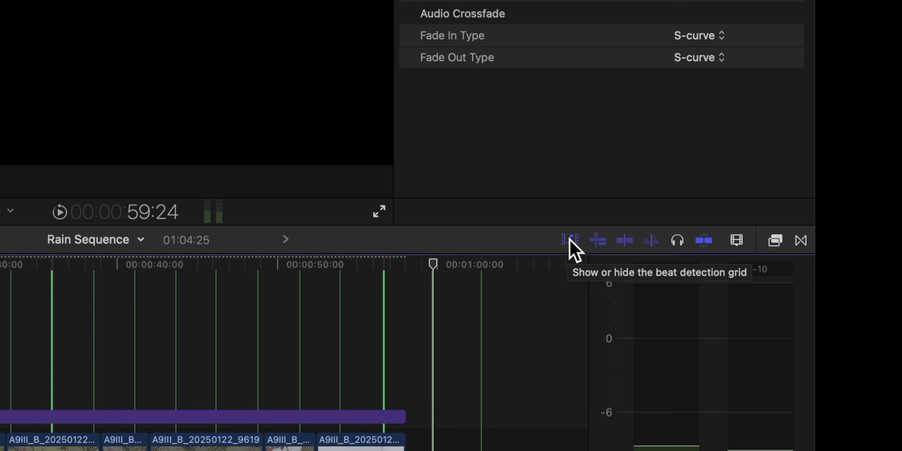
Toggle the beat detection grid off and on several times, leaving it hidden in the timeline.
click(570, 240)
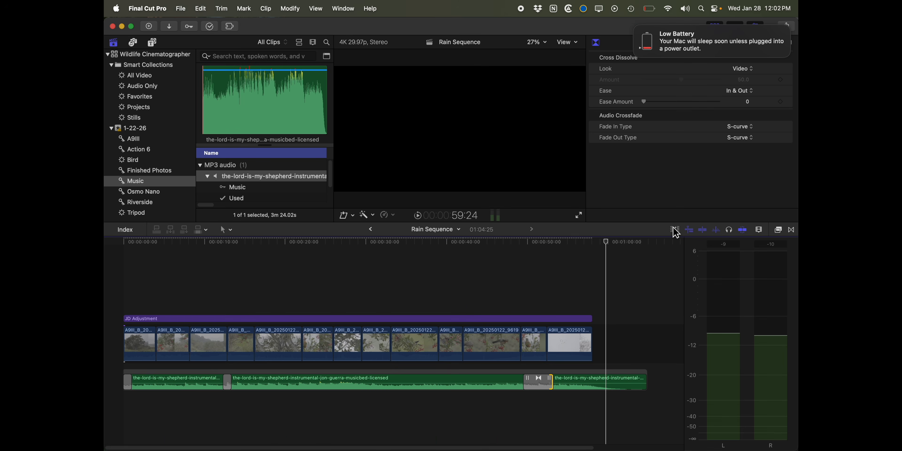
click(673, 227)
click(674, 228)
click(675, 231)
click(675, 230)
click(675, 231)
click(675, 231)
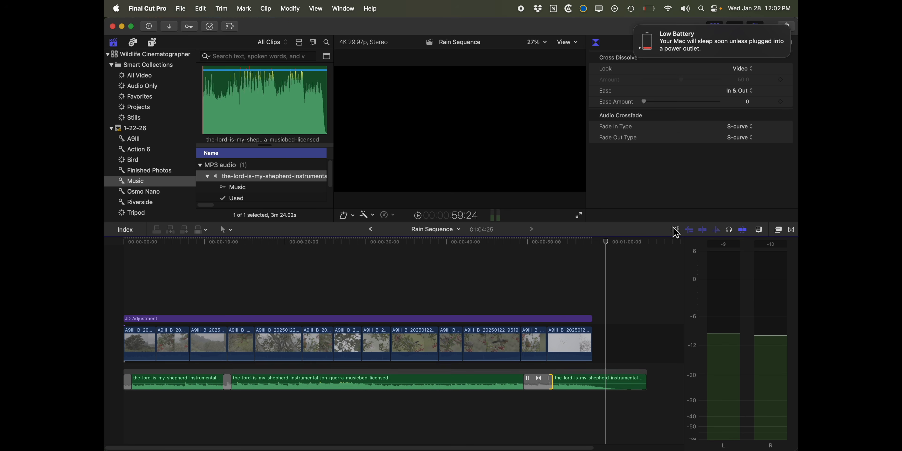